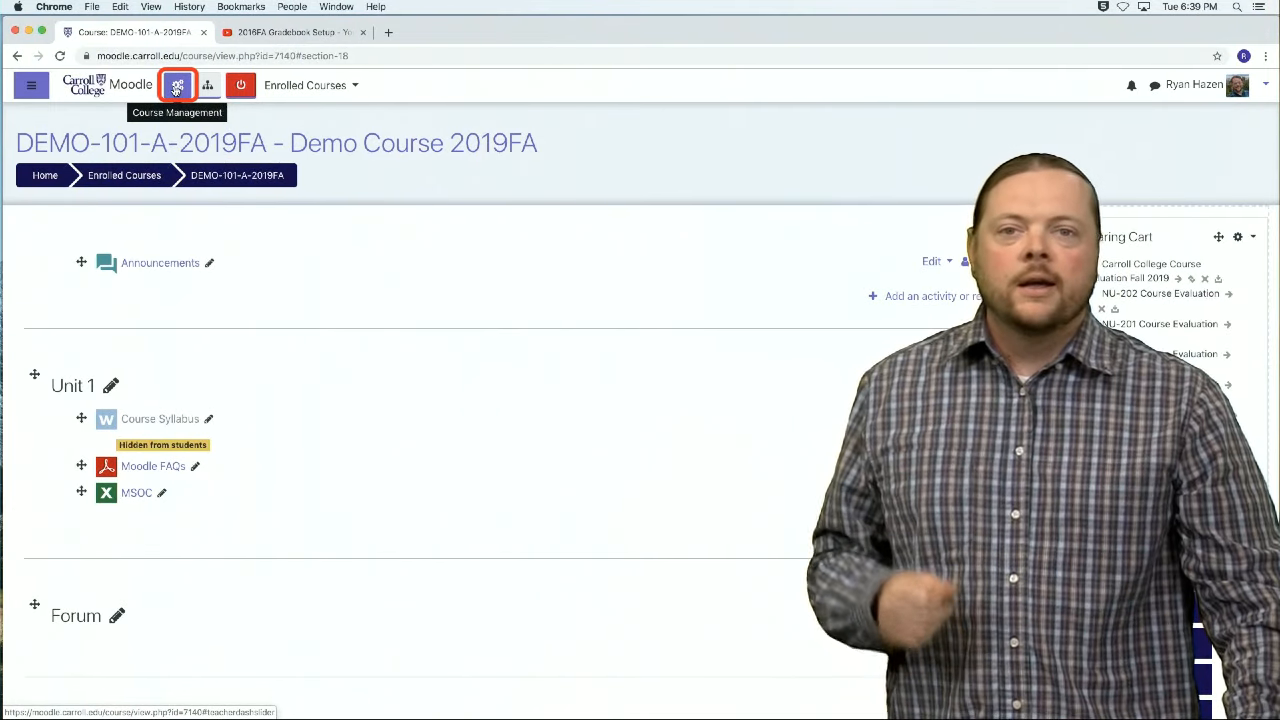
Step: Add a grade item named Homework 1 in the course's gradebook setup and save it
click(176, 88)
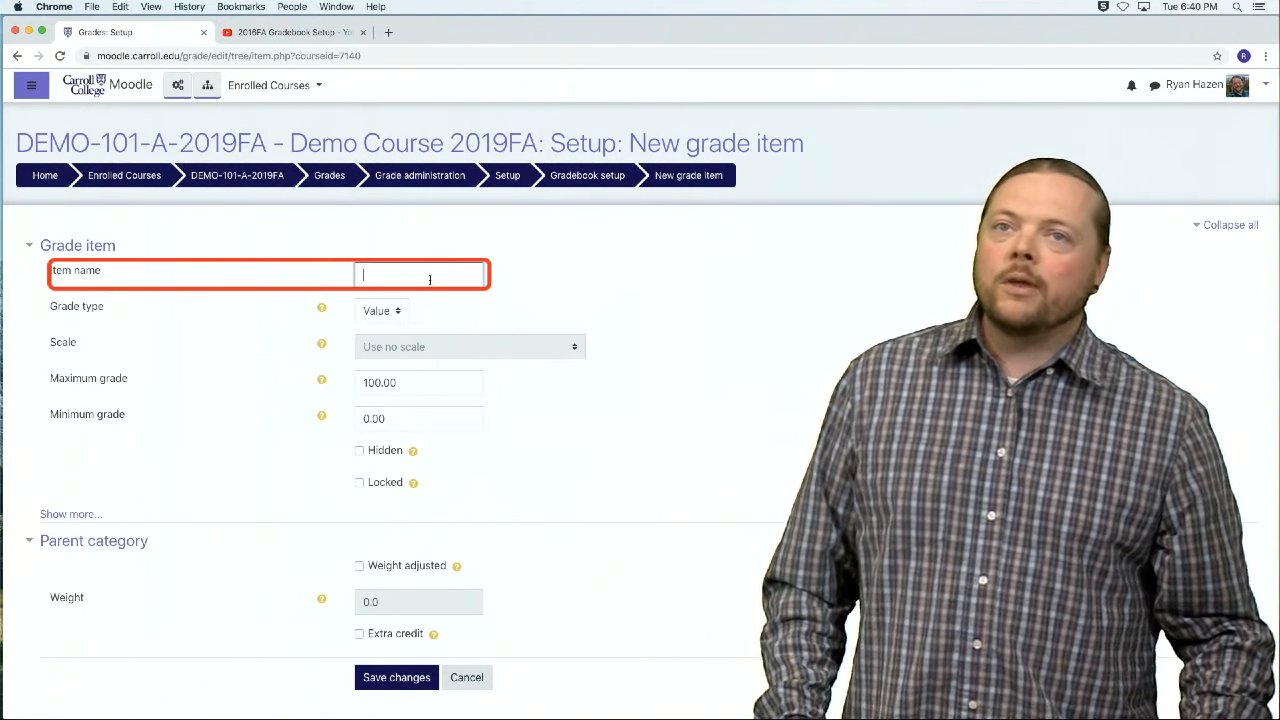
text(Homework 1)
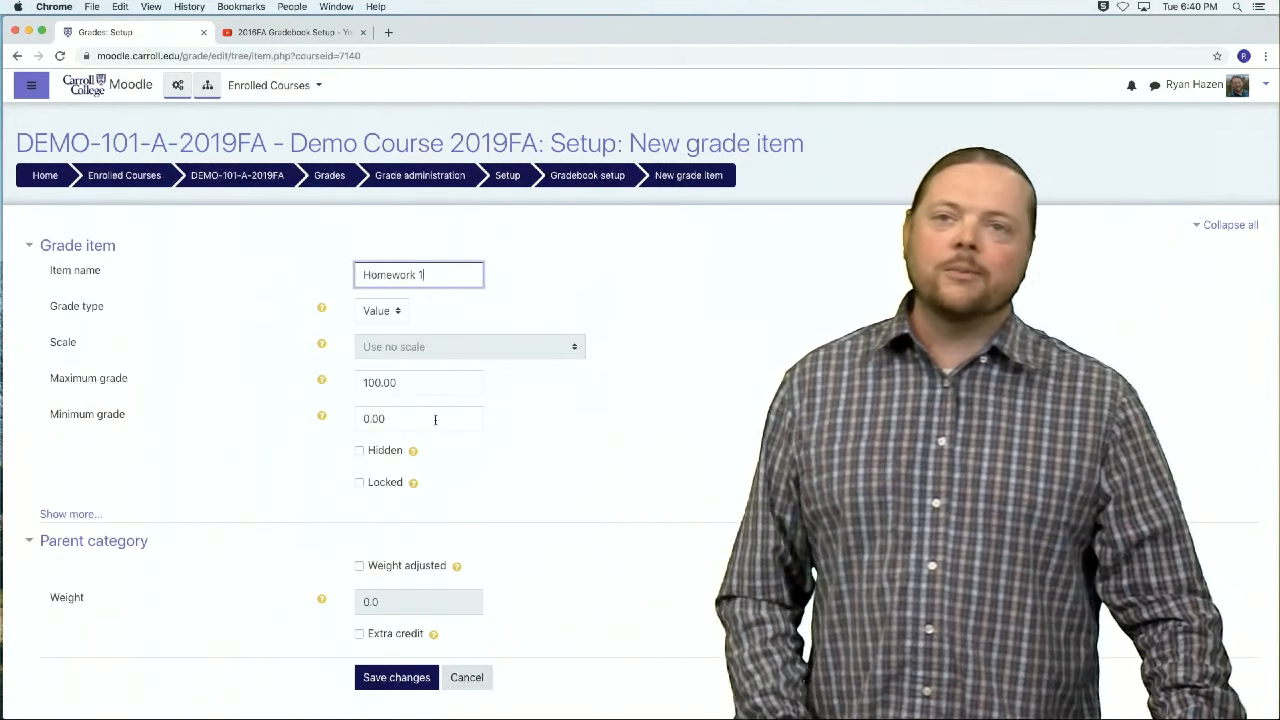
click(405, 680)
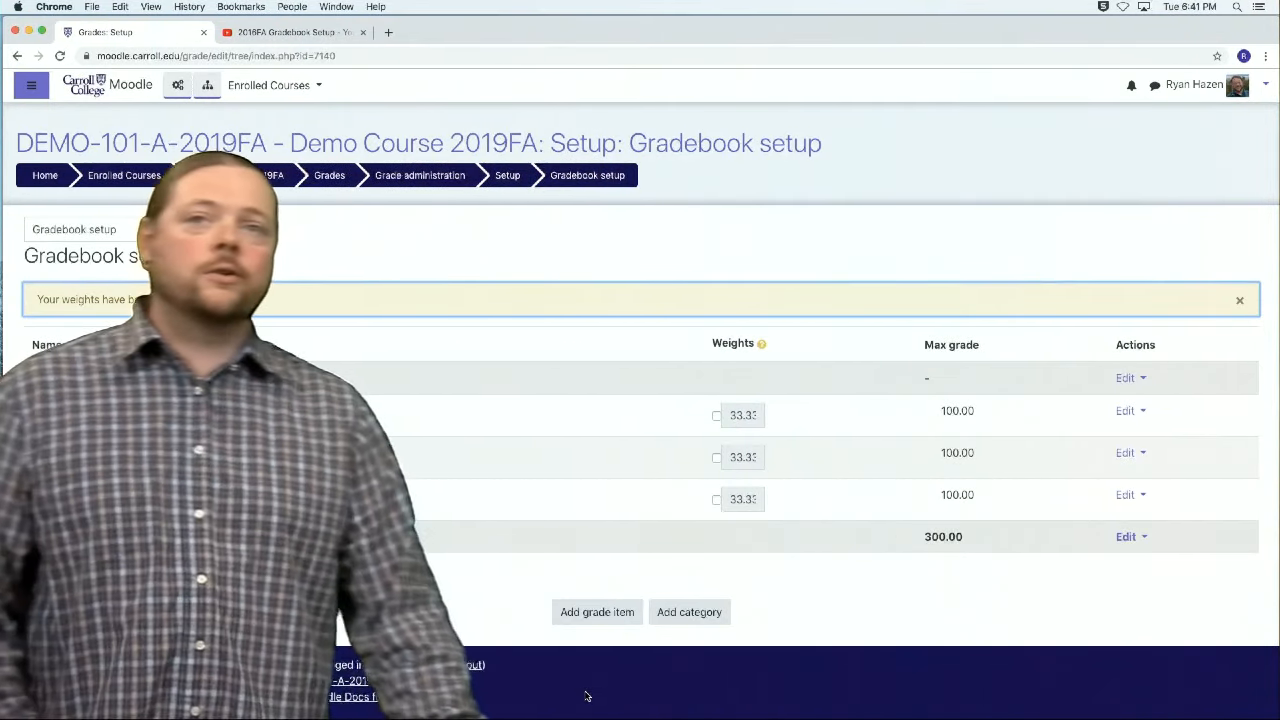
Step: Override the grade item weights with 50 for Workshop (submission), 25 for Workshop (assessment) and 25 for Homework 1, and save them
click(717, 416)
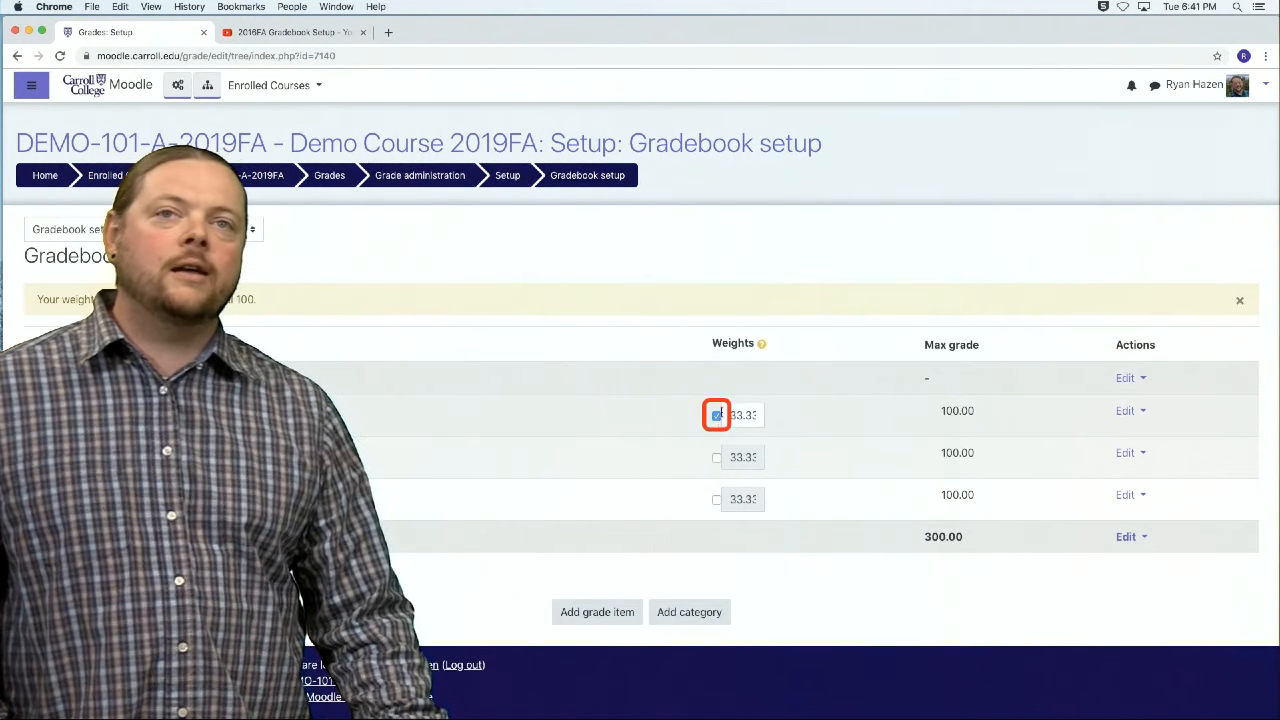
drag(730, 415, 776, 409)
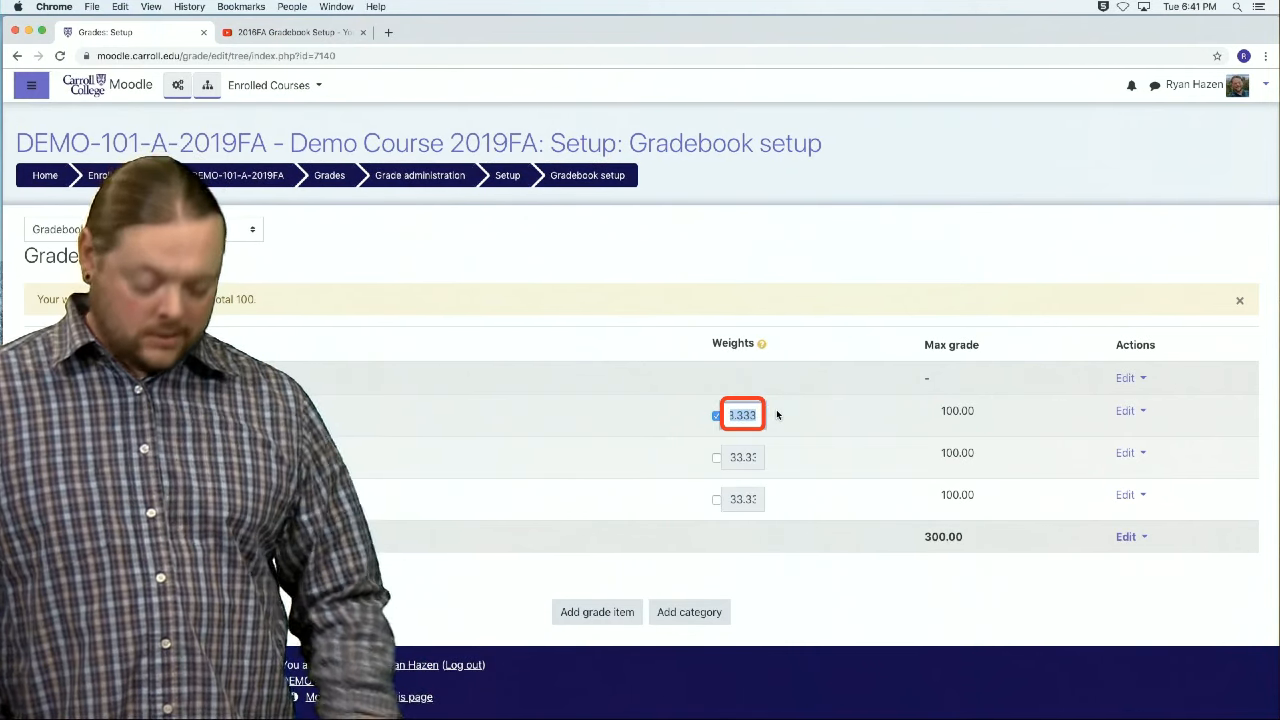
text(50)
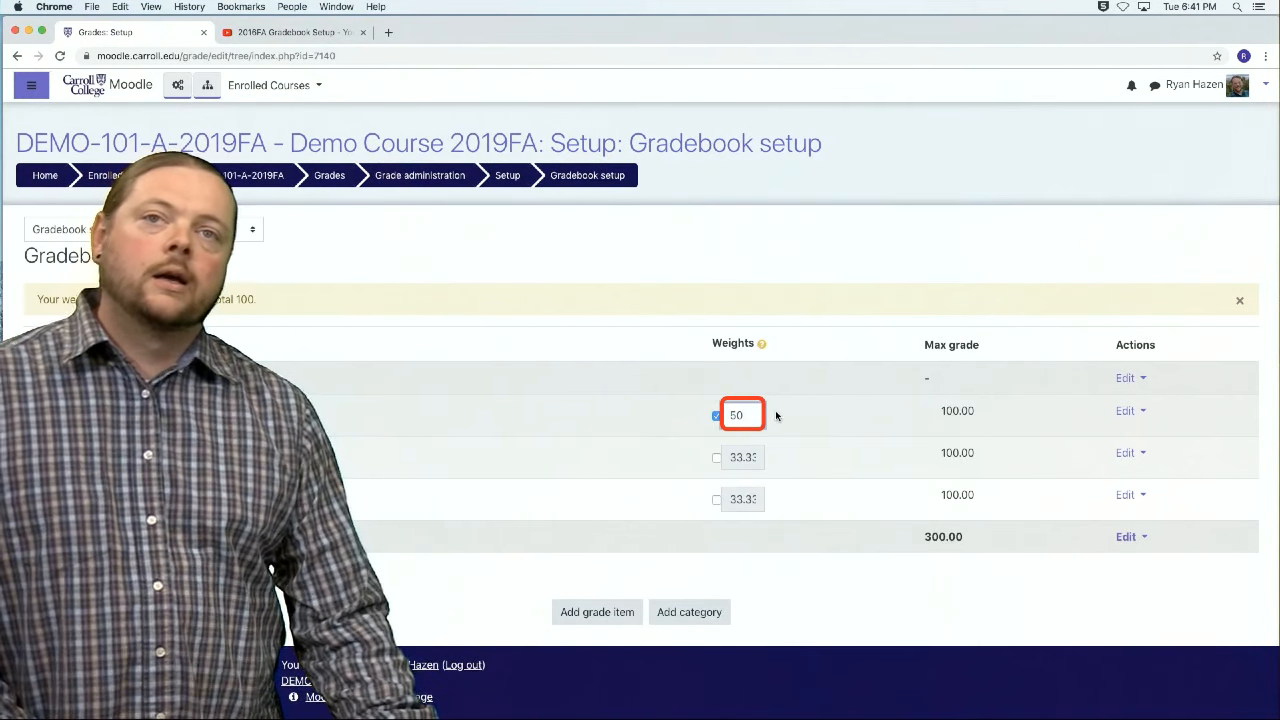
click(716, 457)
drag(730, 457, 769, 458)
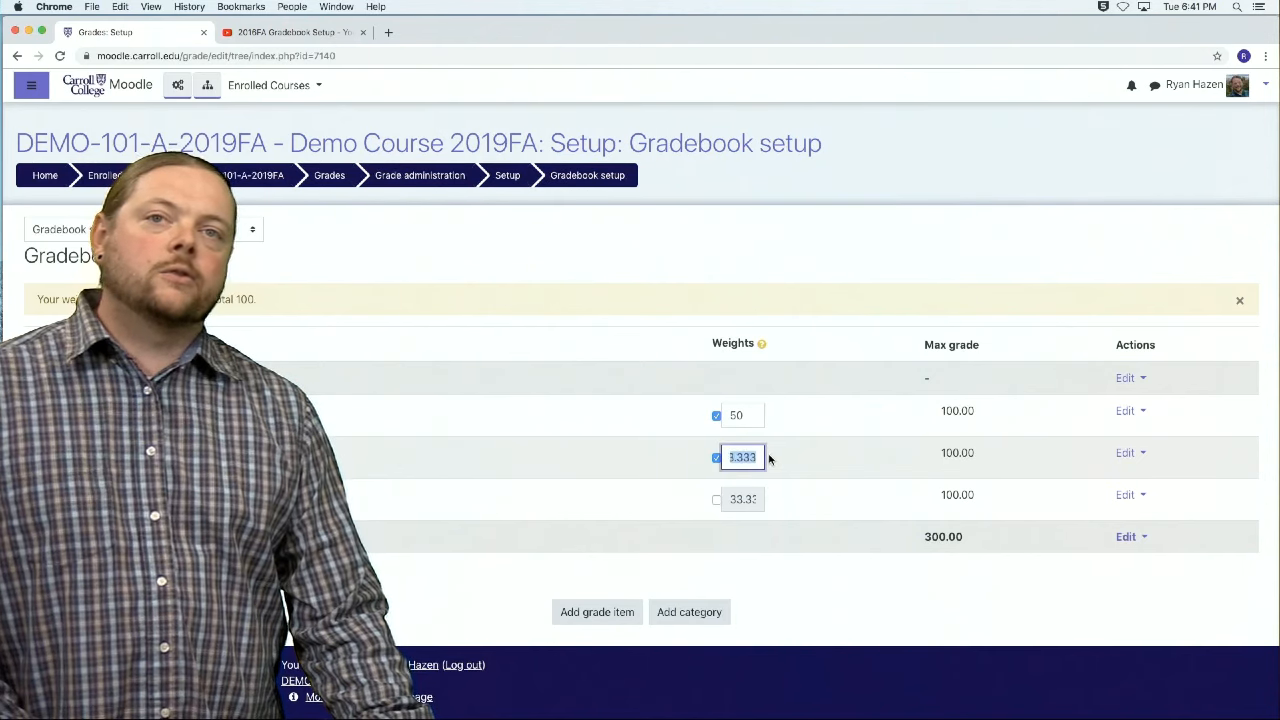
text(25)
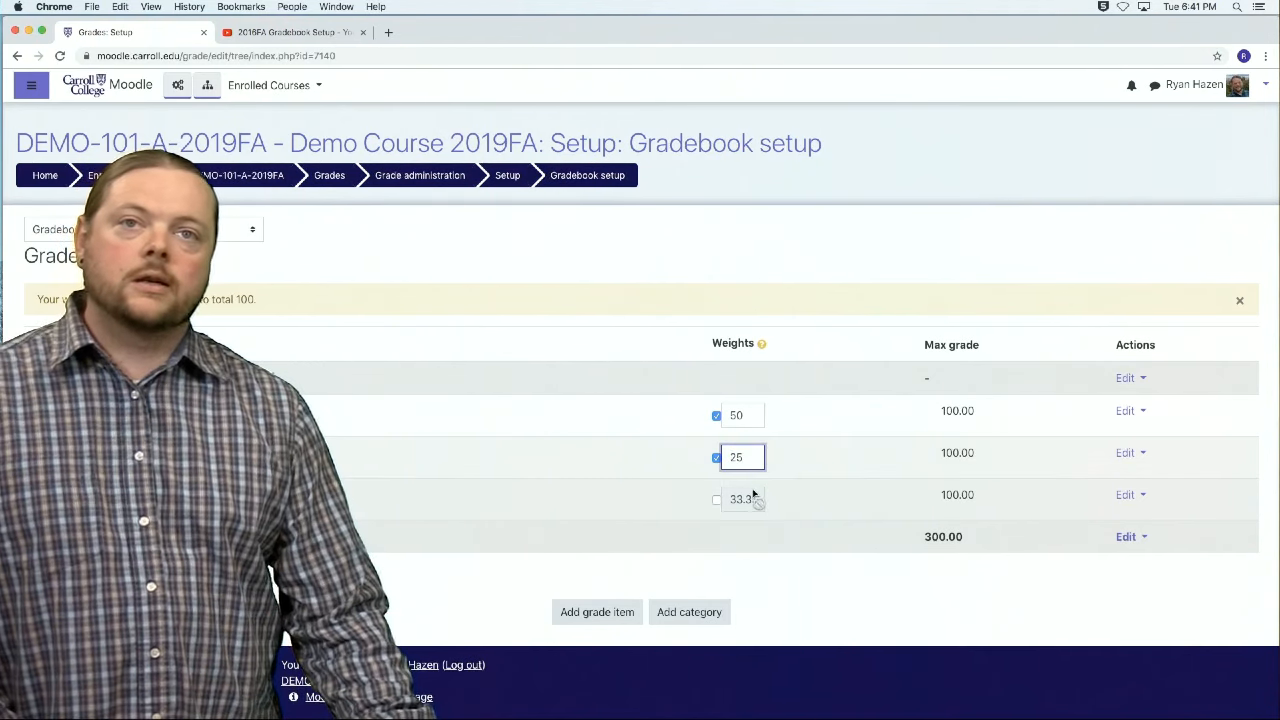
click(716, 499)
drag(730, 499, 790, 497)
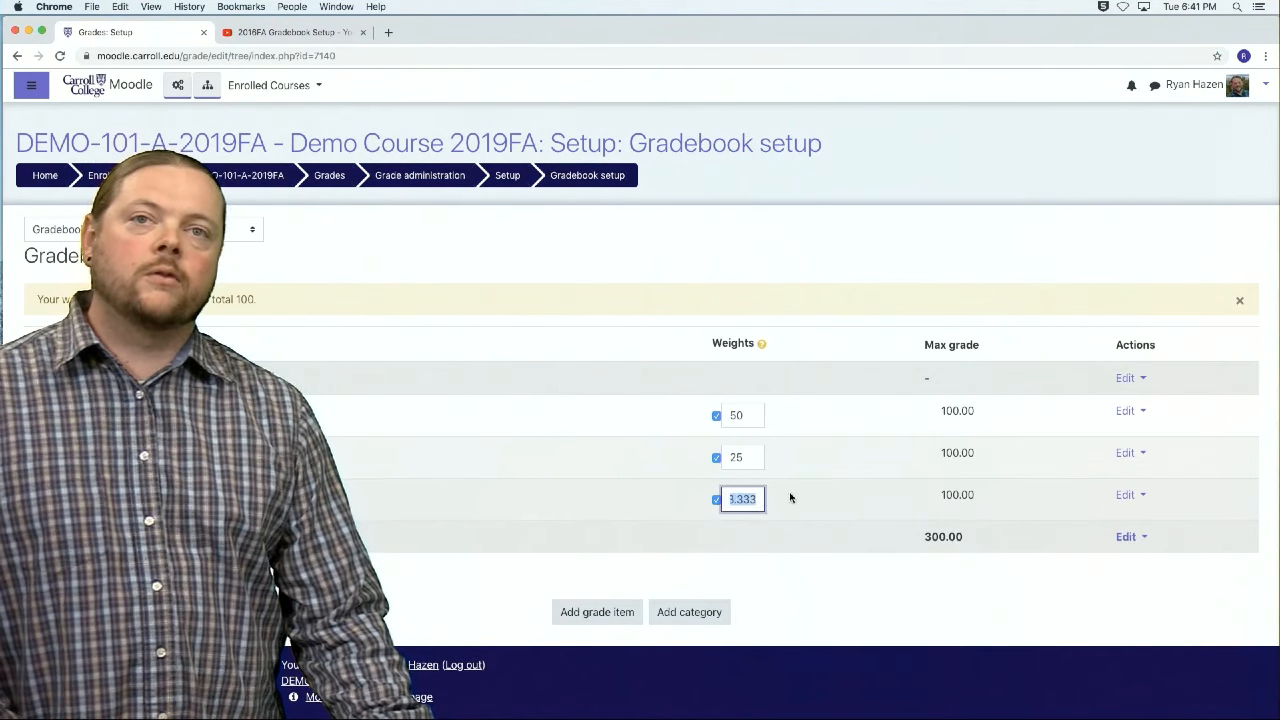
text(25)
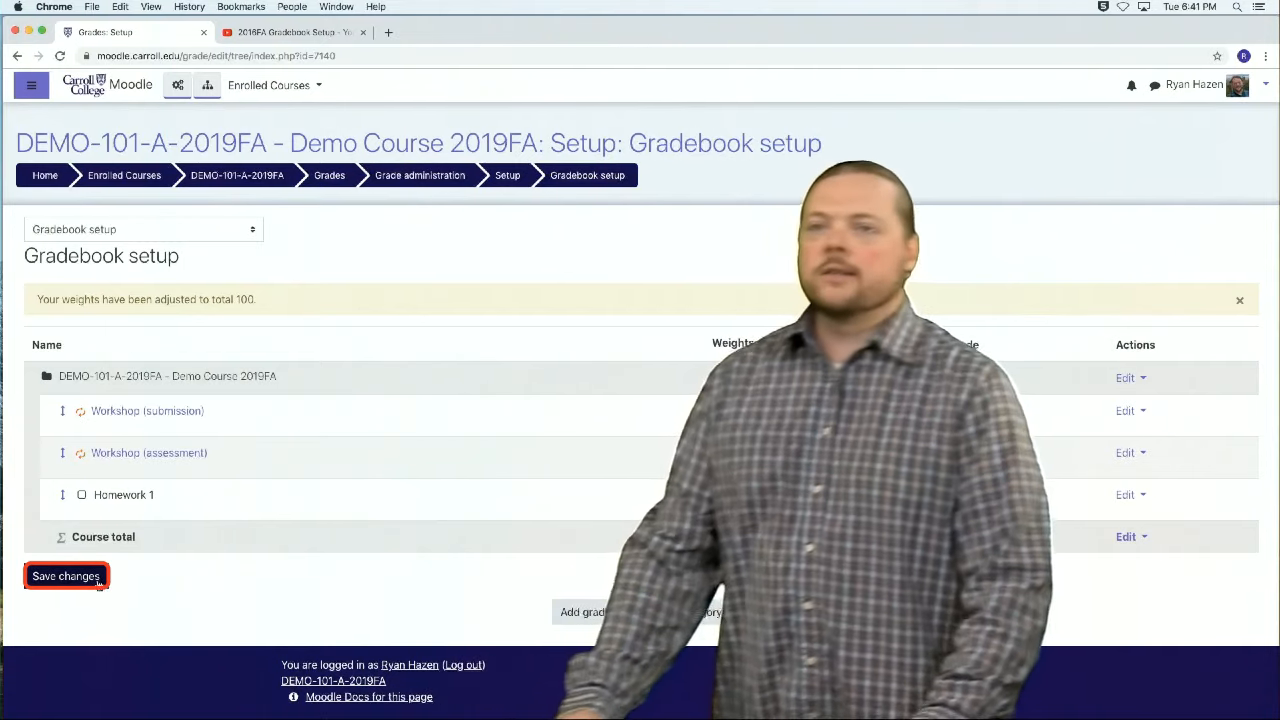
click(66, 576)
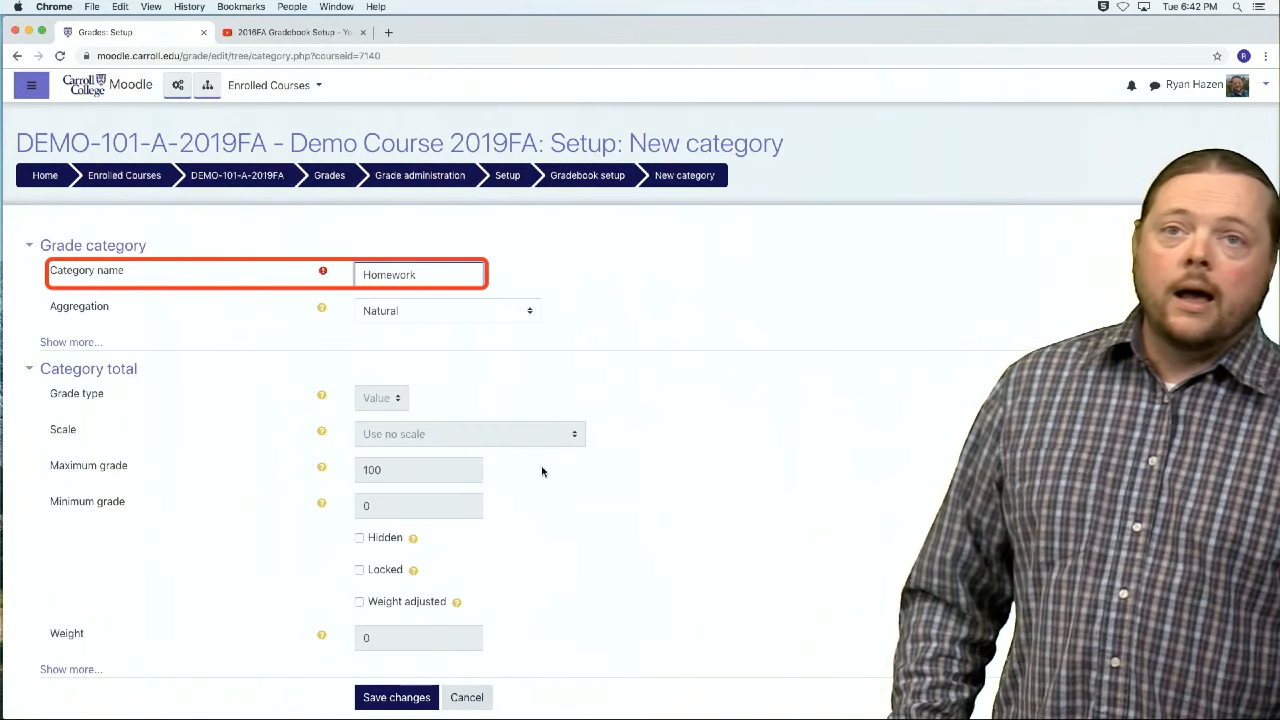
Step: Create a Homework grade category with Natural aggregation and move the Homework 1 item into it
scroll(542, 471, down, 3)
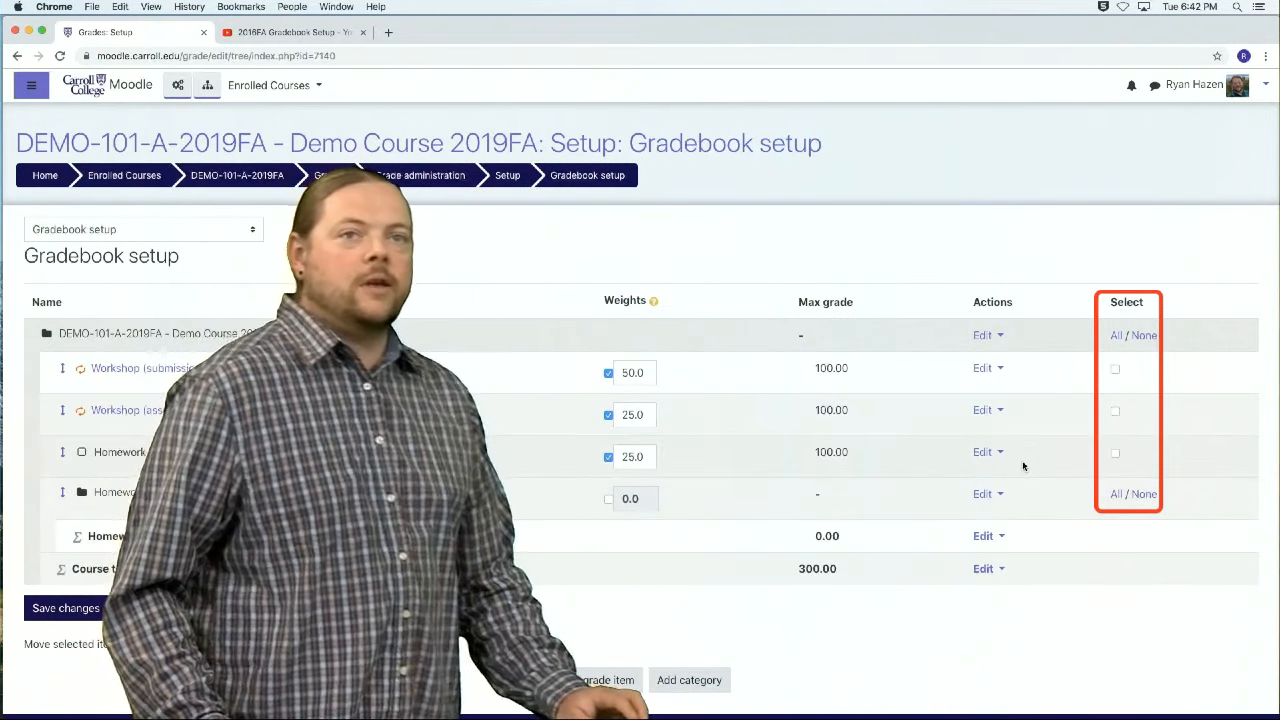
click(1115, 455)
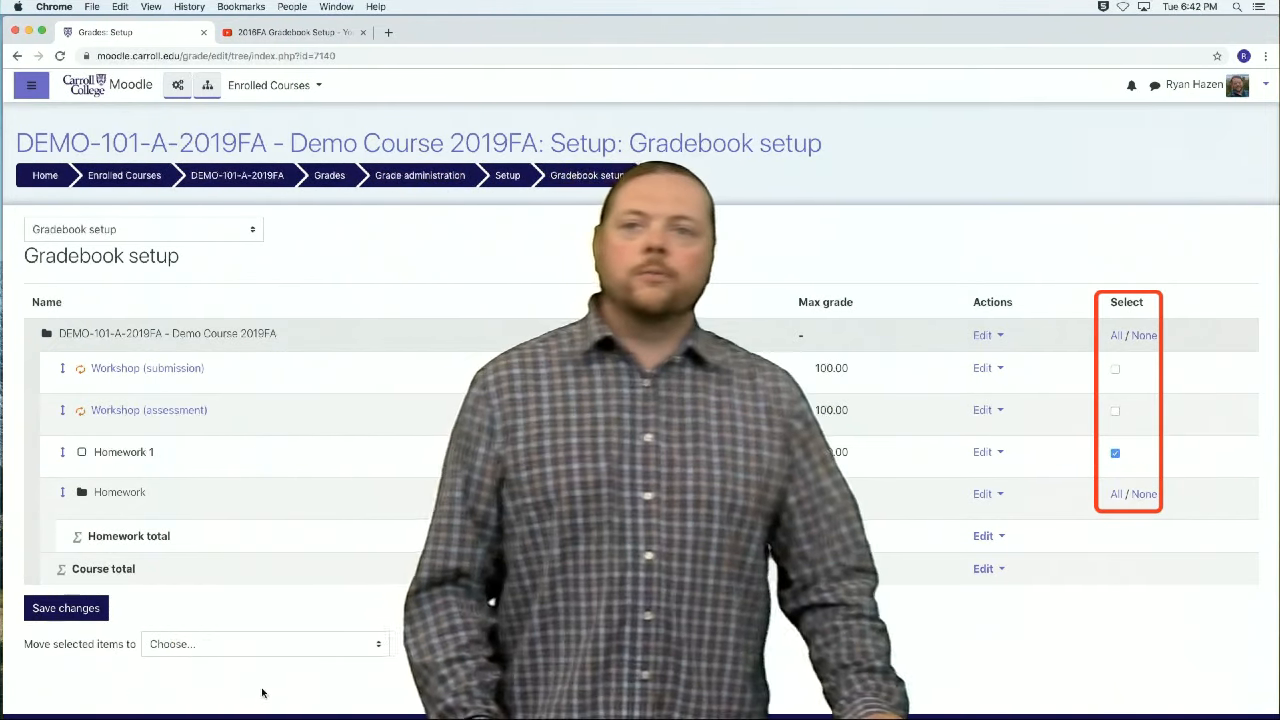
click(265, 648)
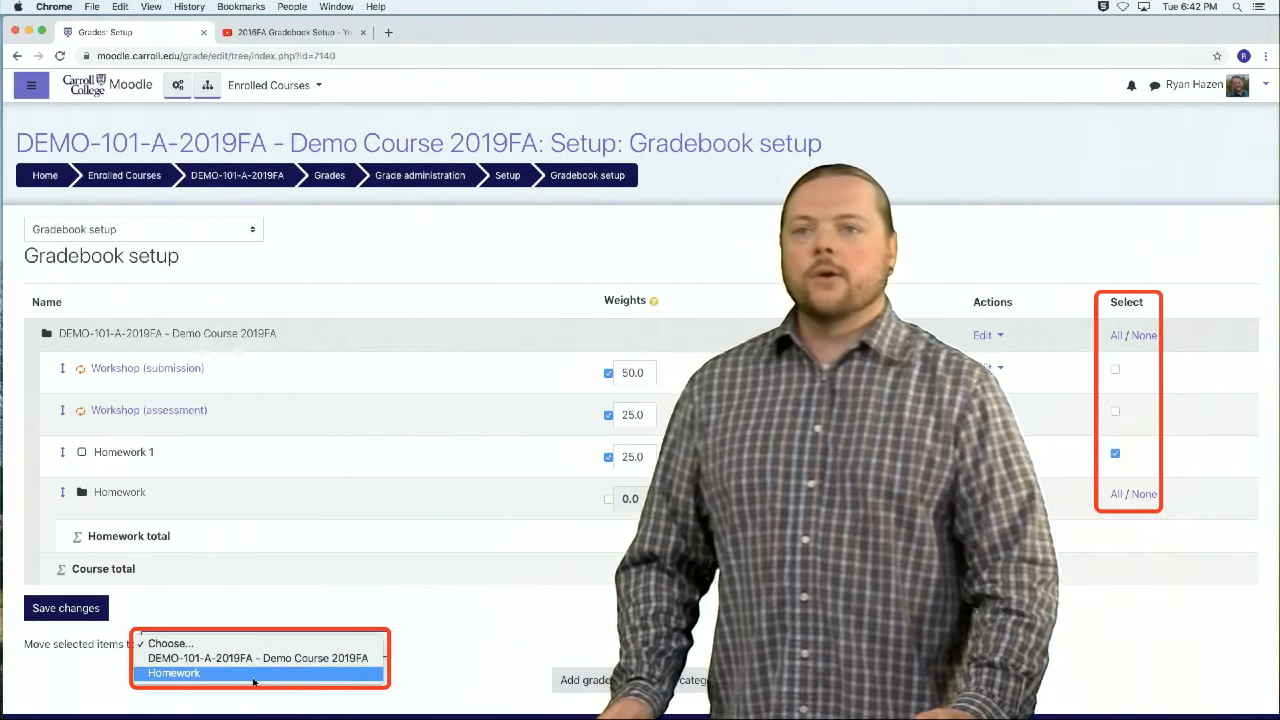
click(254, 681)
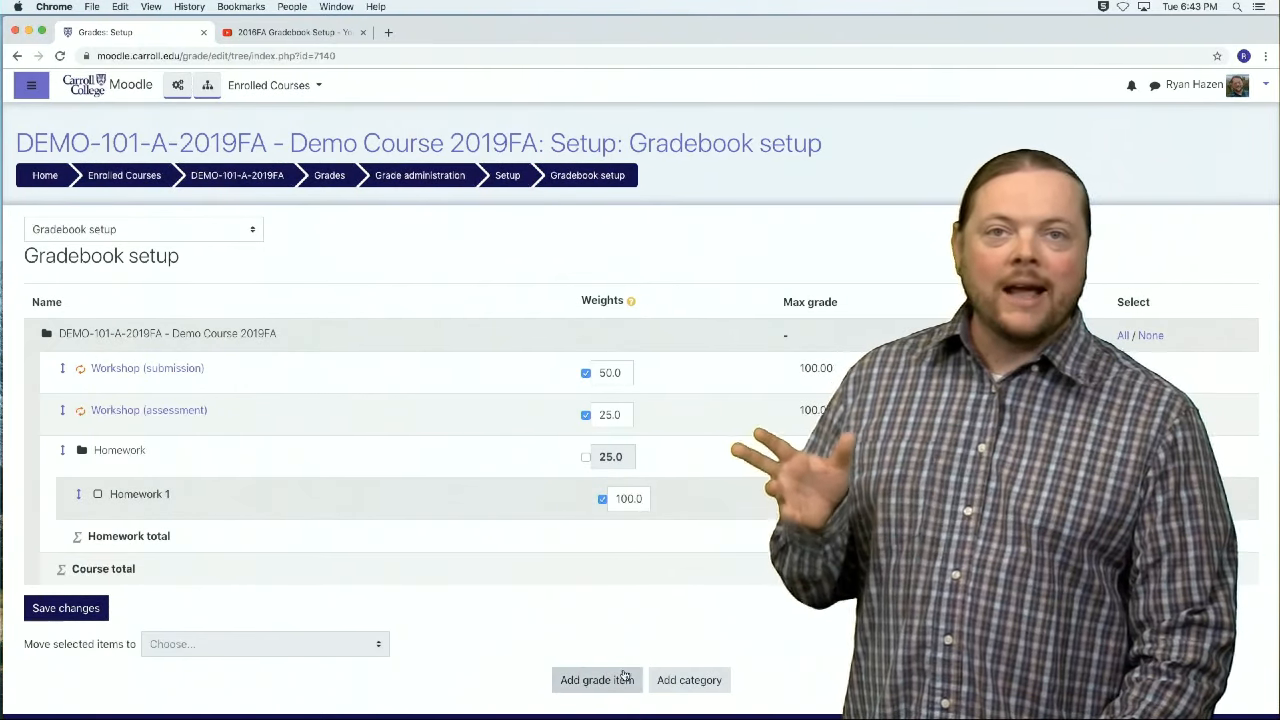
Step: Add a second grade category named Workshops and save it
click(665, 680)
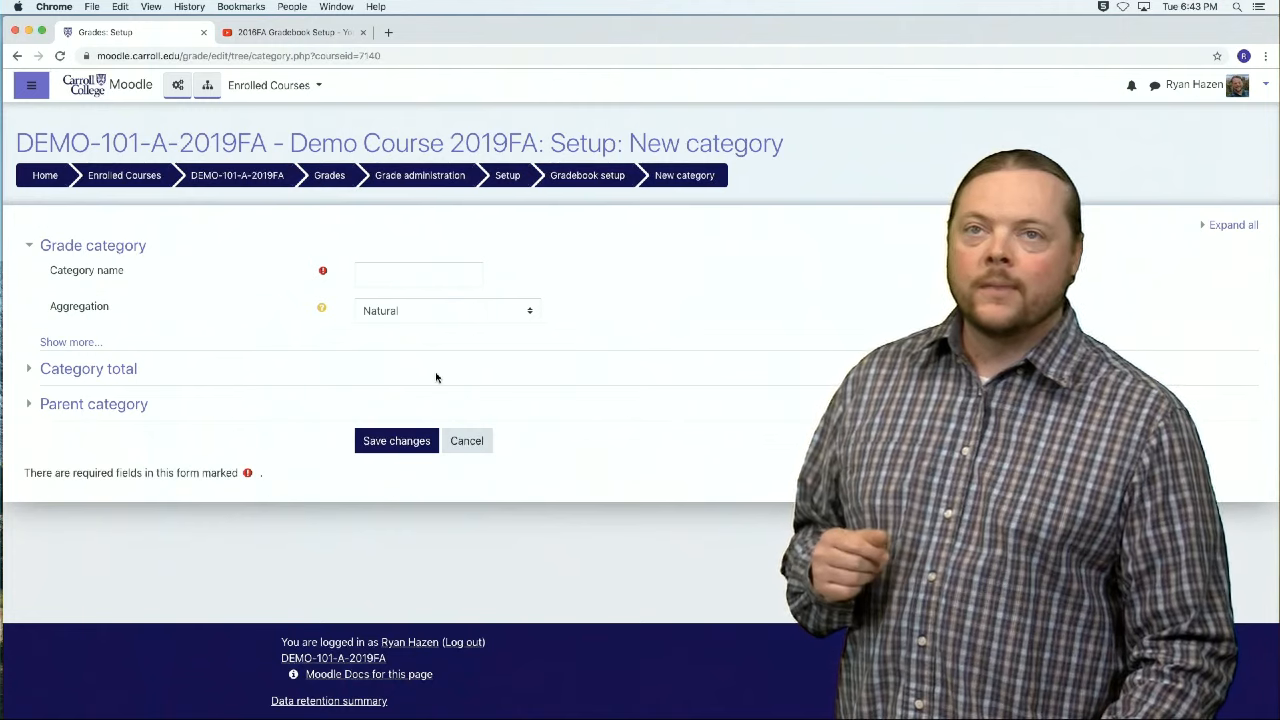
click(376, 278)
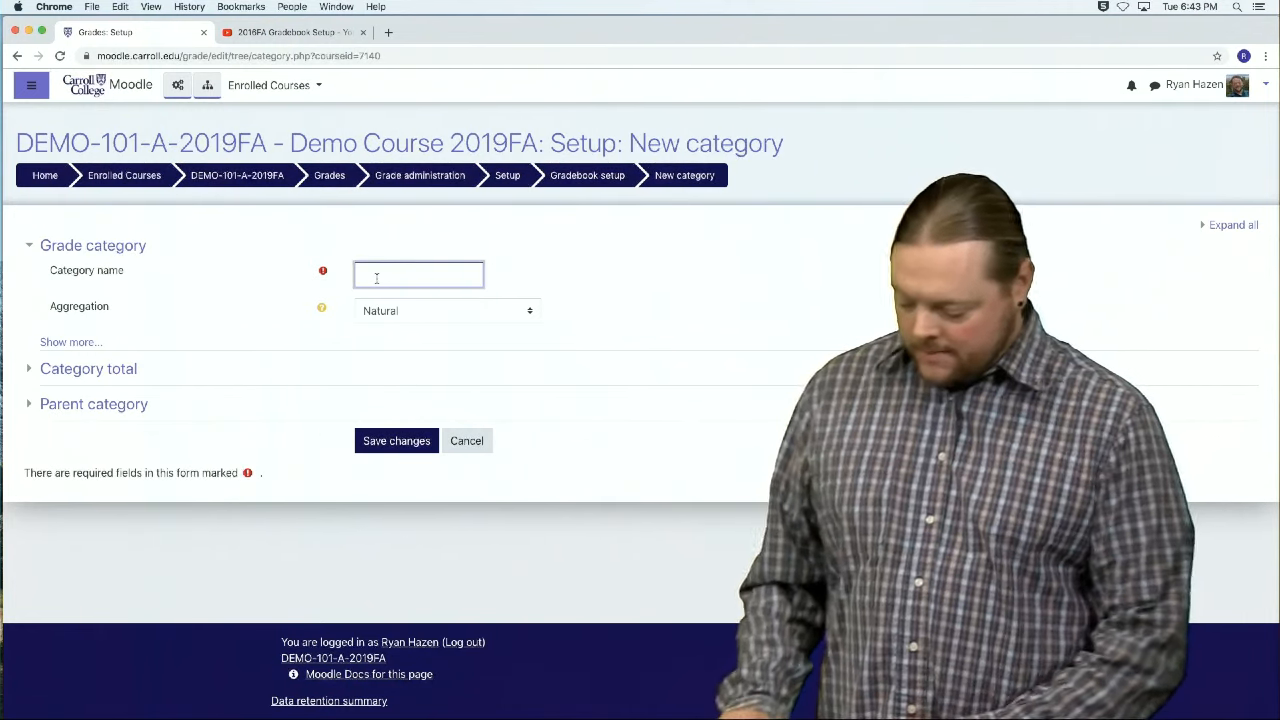
text(Workshops)
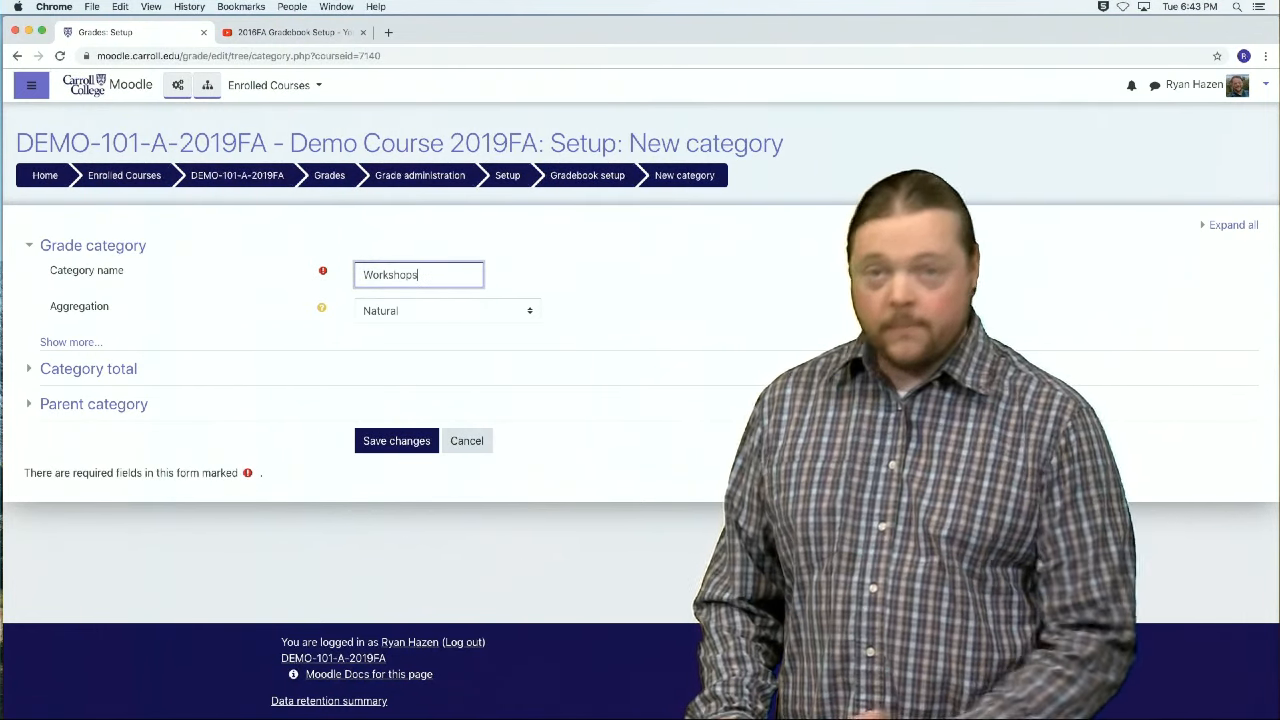
click(375, 443)
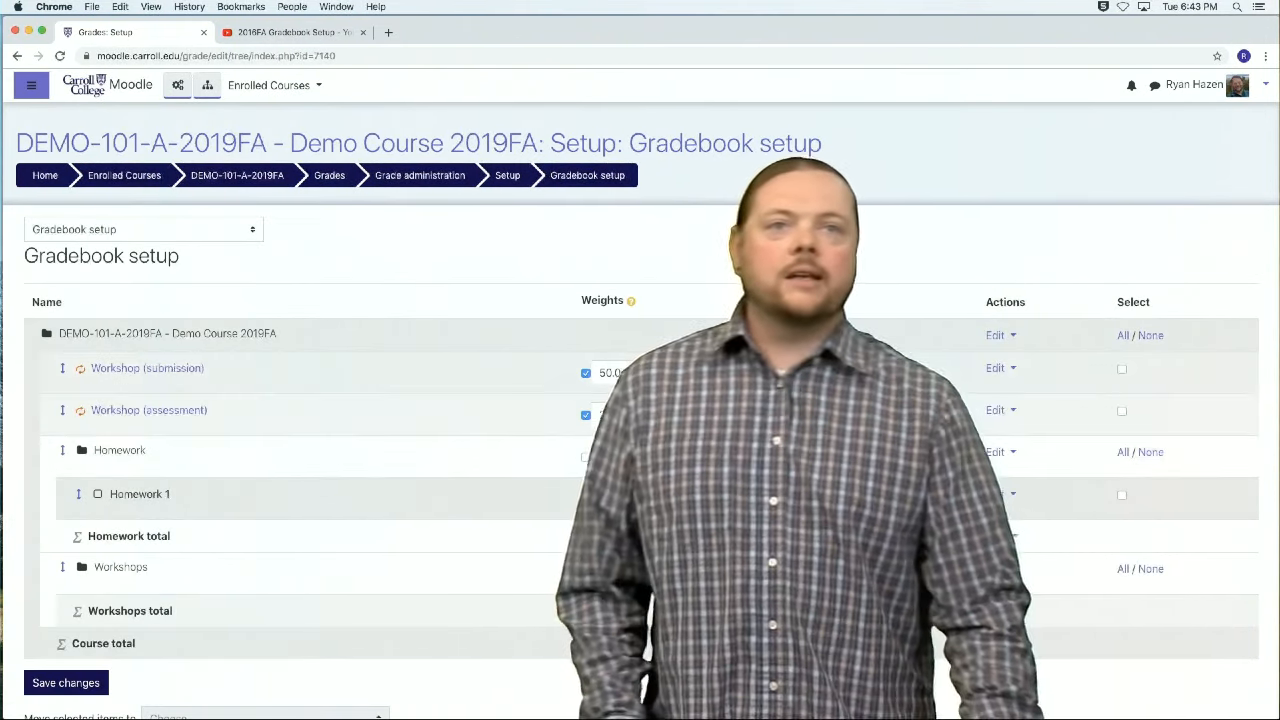
Step: Move the Workshop (submission) and Workshop (assessment) items into the Workshops category
click(1122, 369)
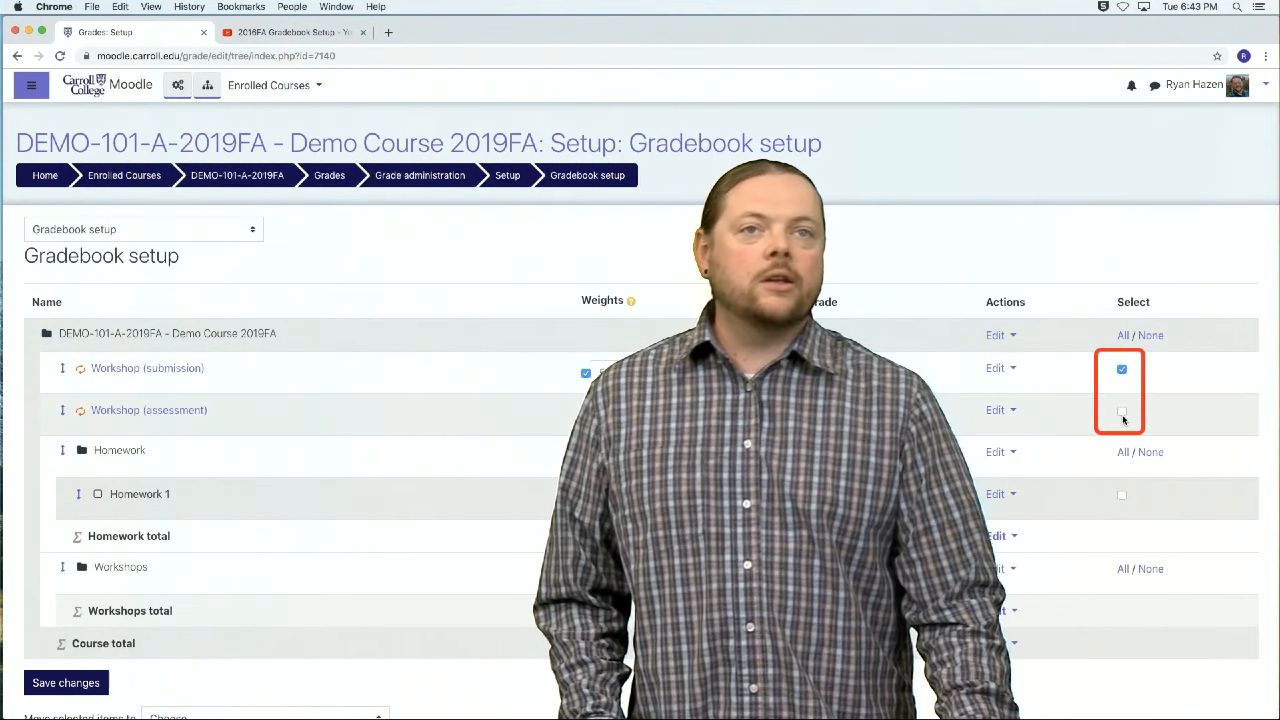
click(1122, 414)
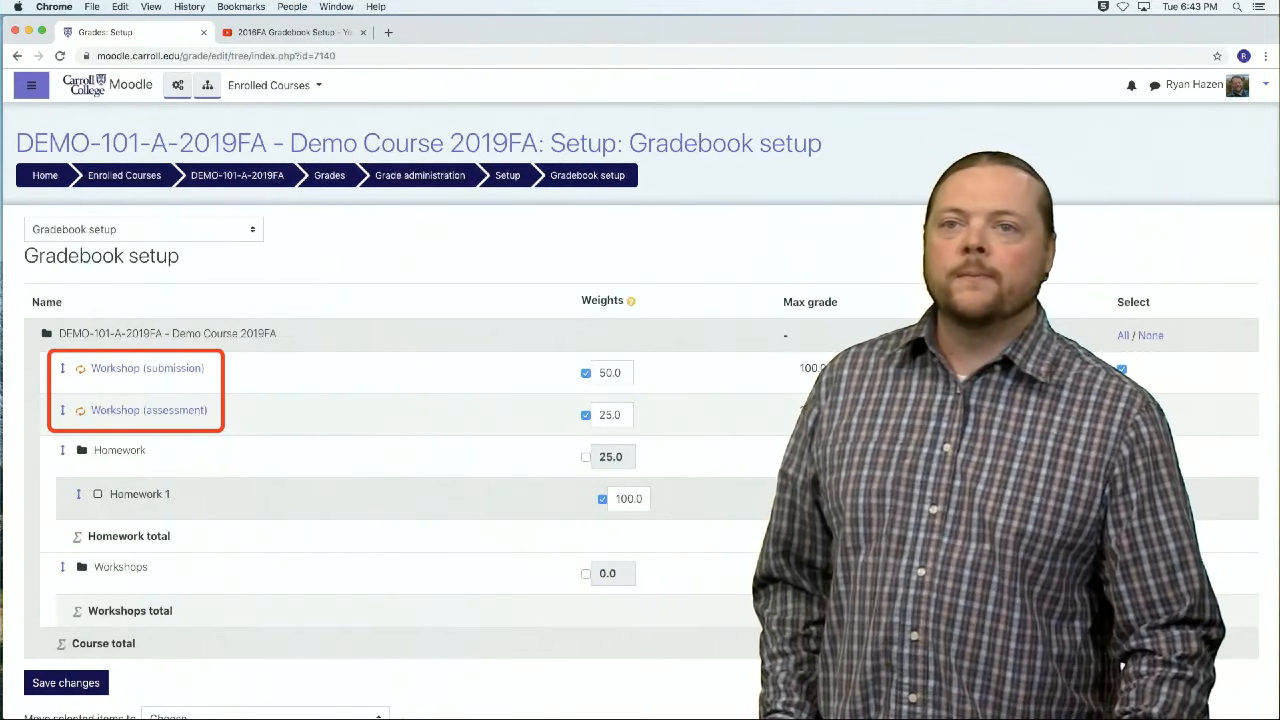
scroll(360, 600, down, 3)
click(362, 583)
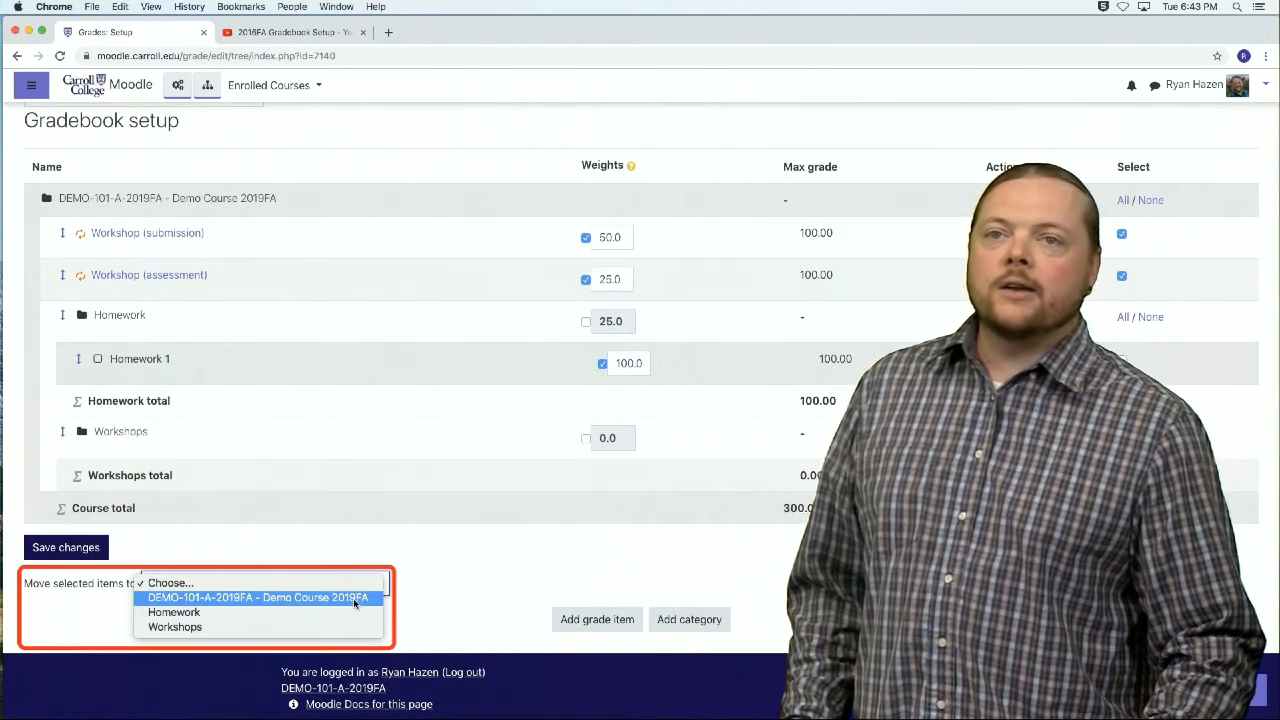
click(340, 621)
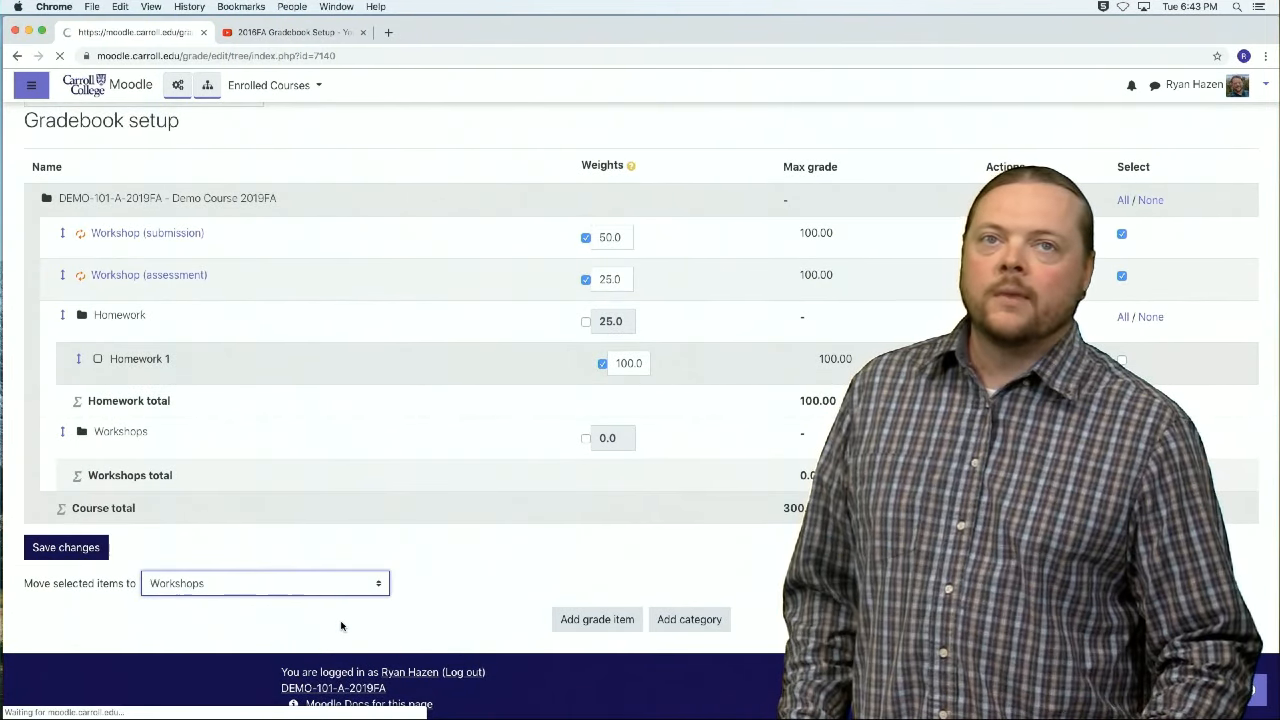
Step: Remove the weight overrides from both Workshop items, and save category weights of 25 for Homework and 75 for Workshops
scroll(438, 580, down, 3)
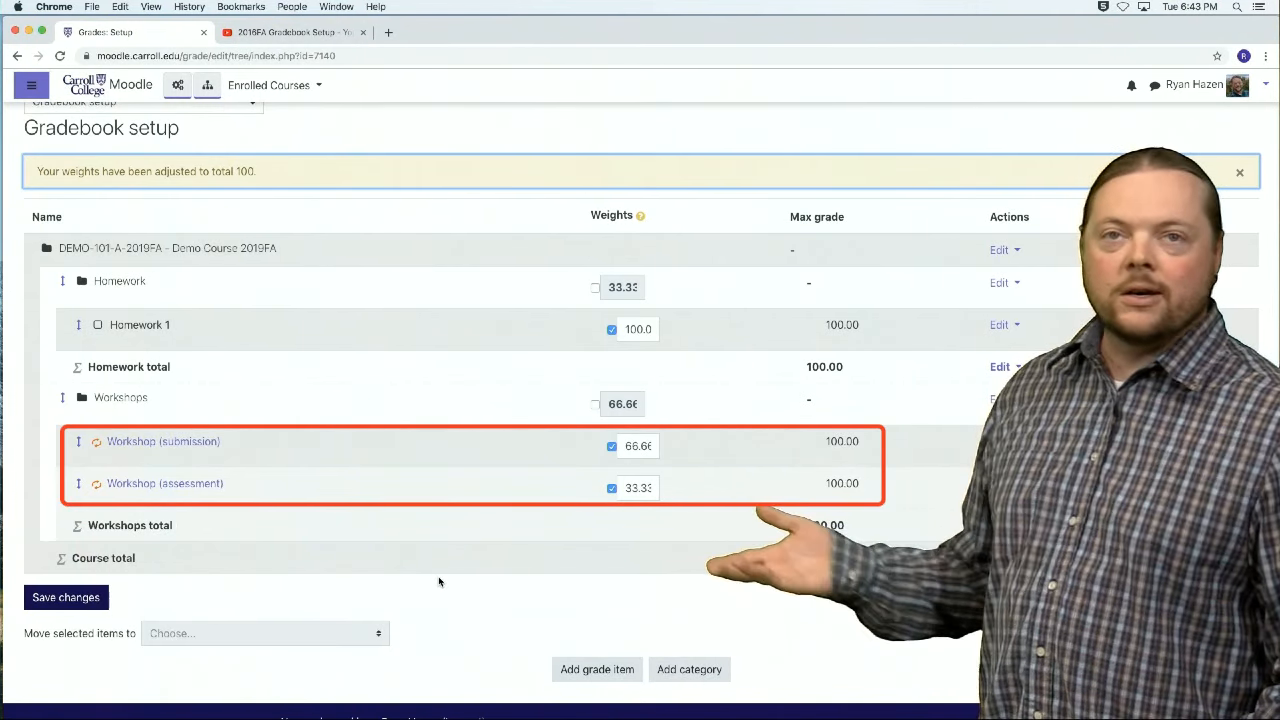
click(612, 446)
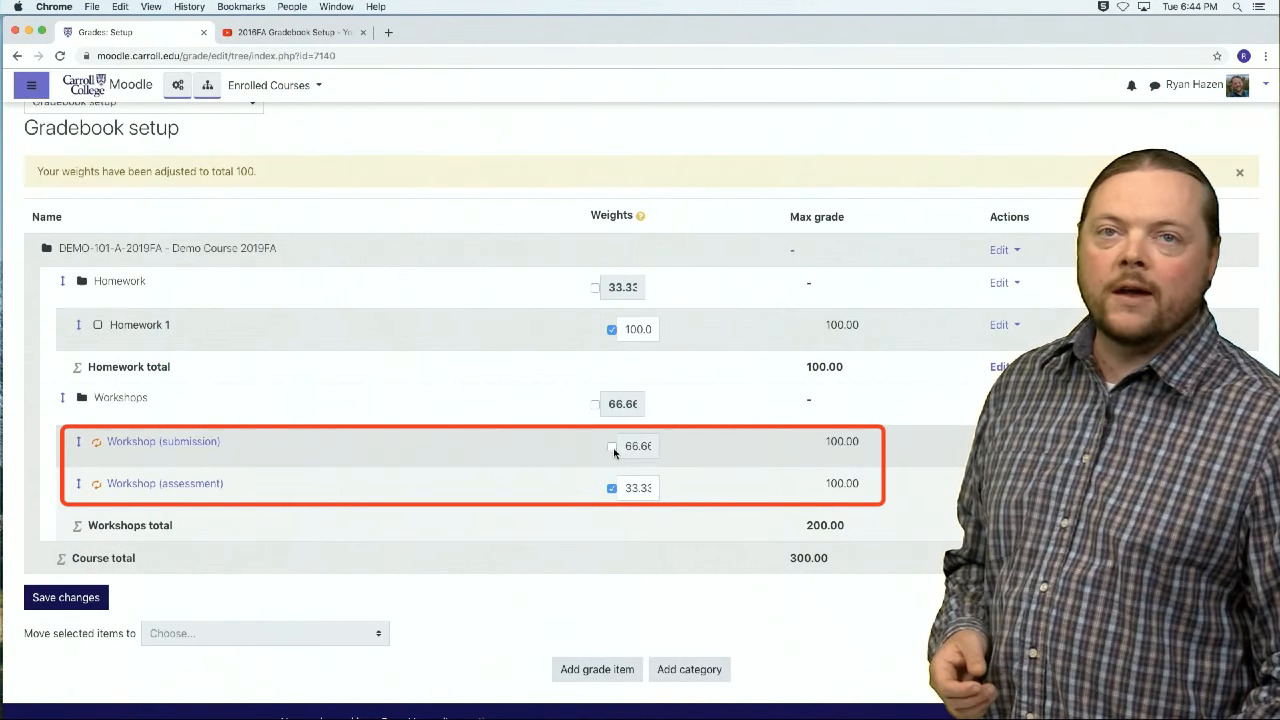
click(611, 489)
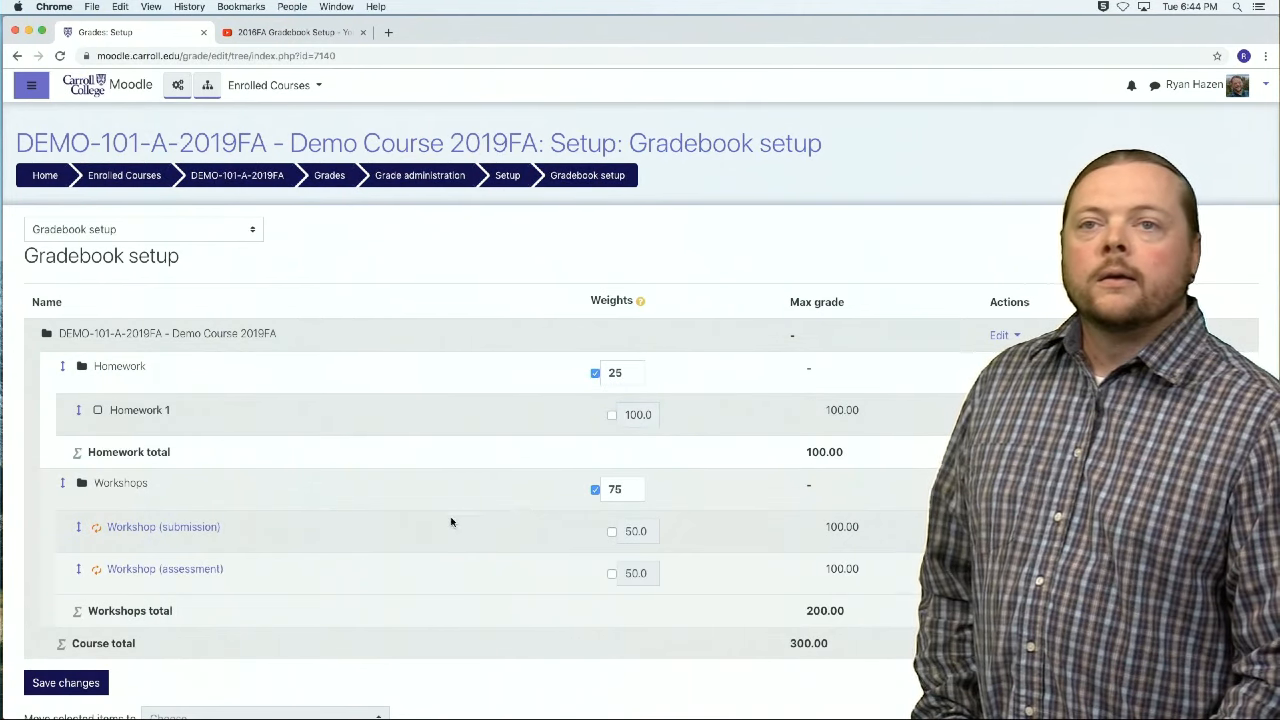
click(70, 683)
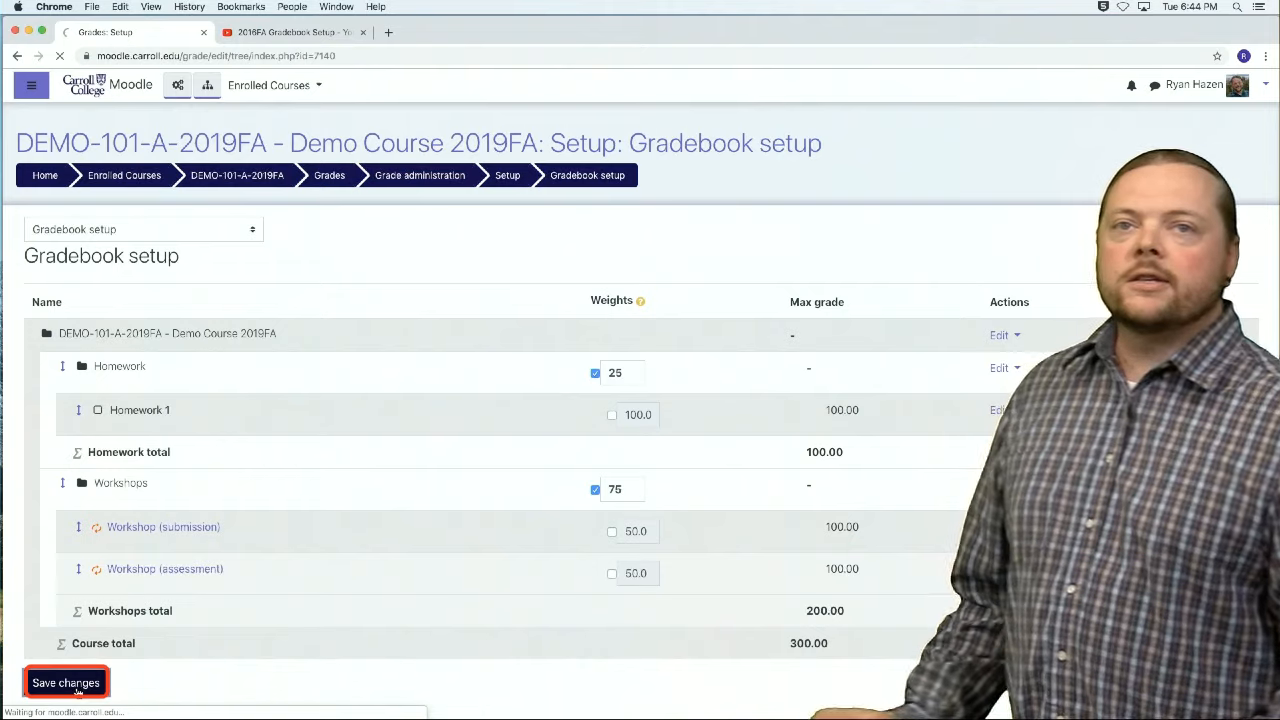